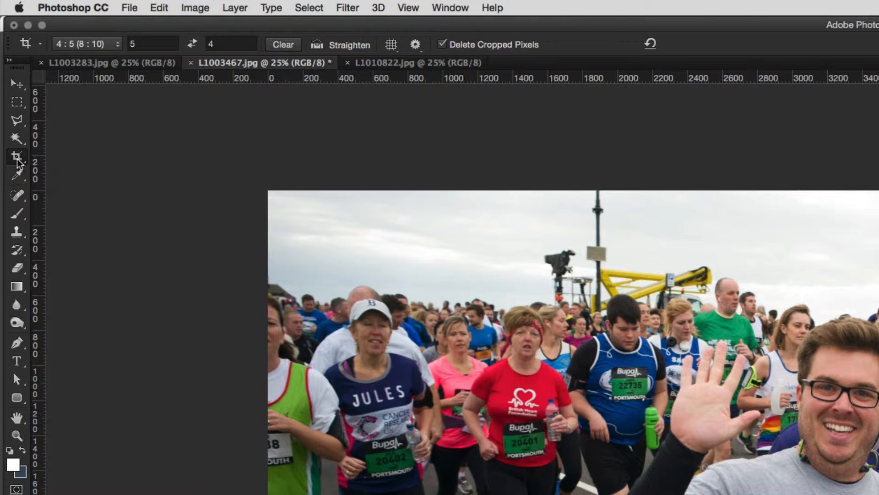
# Step: Crop the runners photo with the 2 : 3 (4 : 6) preset swapped to landscape, trimming its upper and left edges
pyautogui.click(113, 43)
pyautogui.moveTo(111, 13)
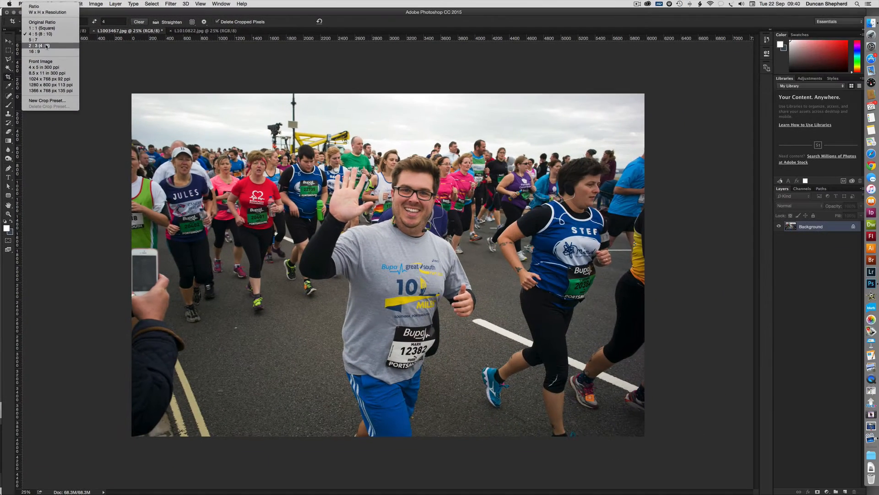
pyautogui.click(94, 93)
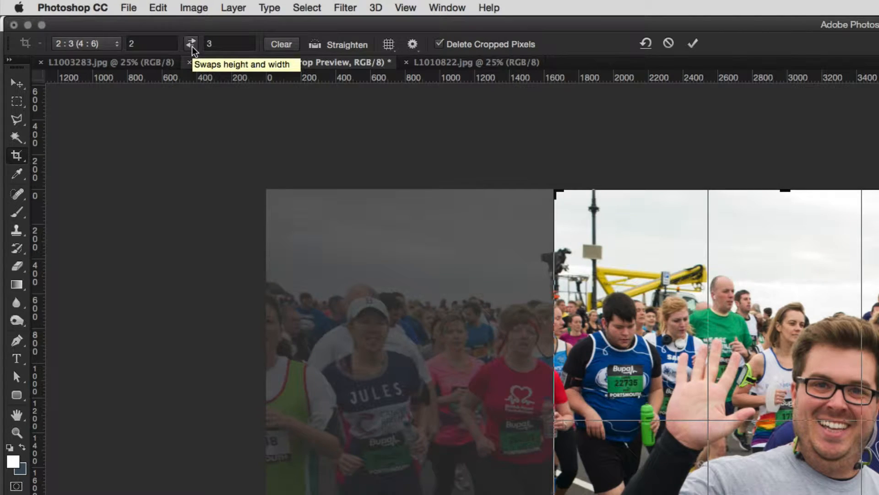
pyautogui.click(191, 46)
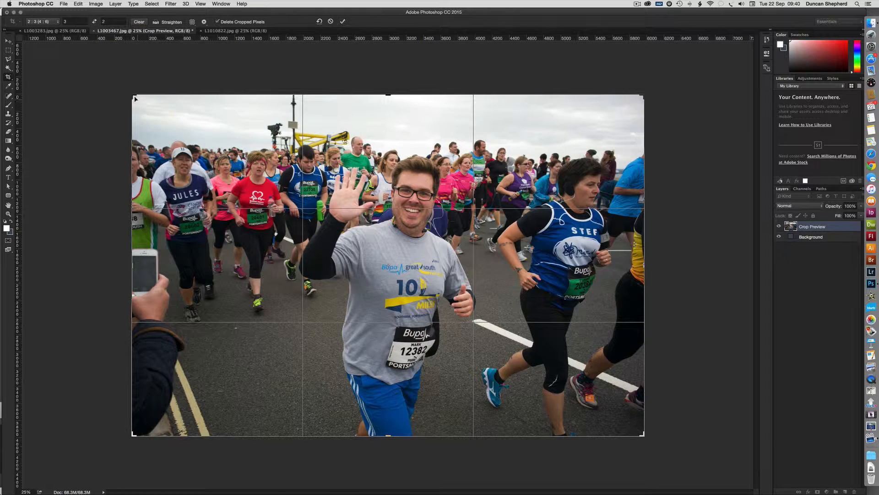
pyautogui.moveTo(132, 95); pyautogui.dragTo(158, 111)
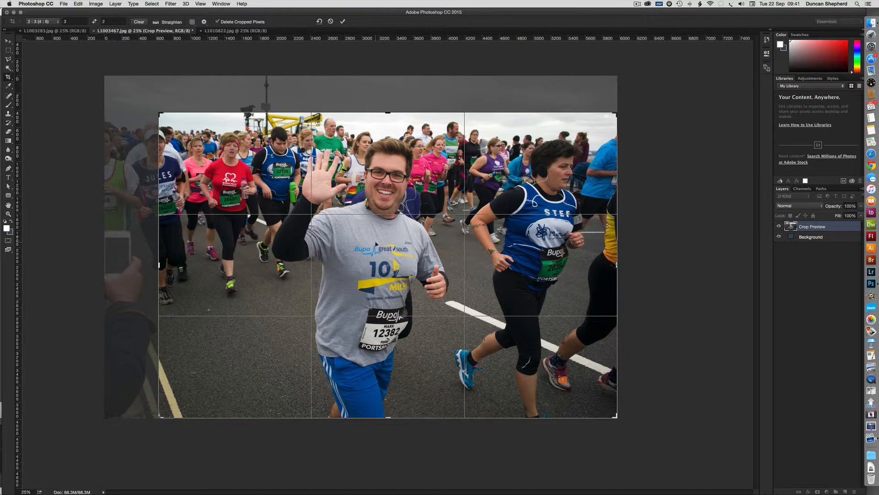
pyautogui.press('Return')
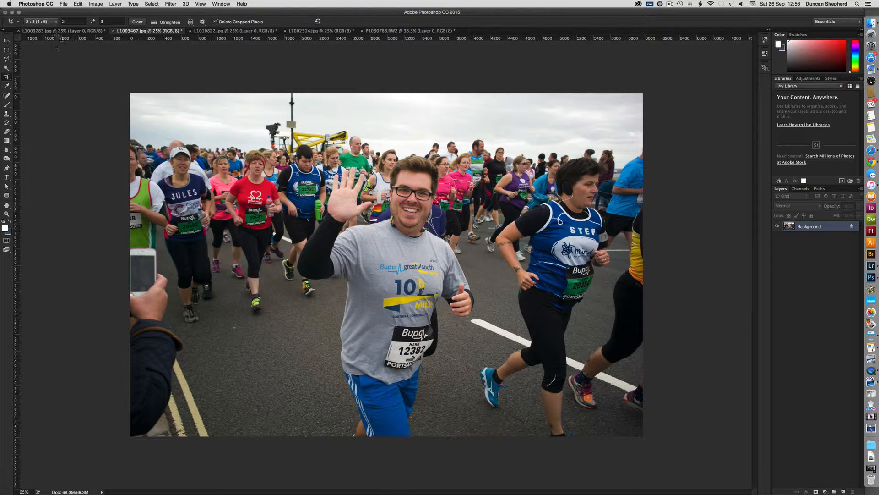
# Step: Crop the runners photo around the waving man using the 4 : 5 (8 : 10) preset swapped to landscape
pyautogui.click(53, 22)
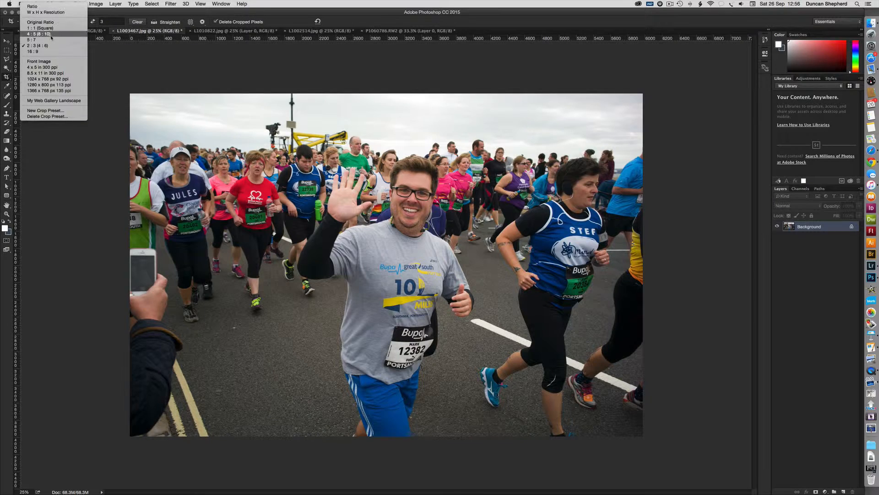
pyautogui.click(51, 35)
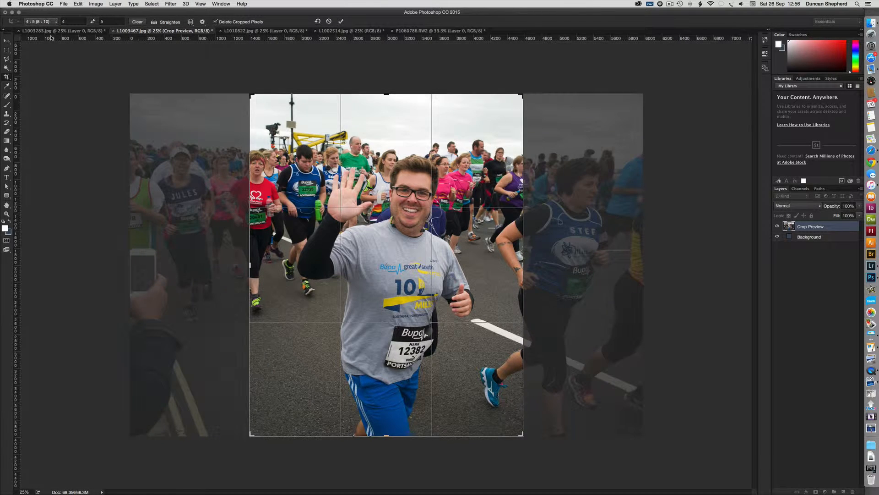
pyautogui.click(92, 22)
pyautogui.moveTo(173, 94); pyautogui.dragTo(200, 112)
pyautogui.moveTo(363, 265); pyautogui.dragTo(334, 273)
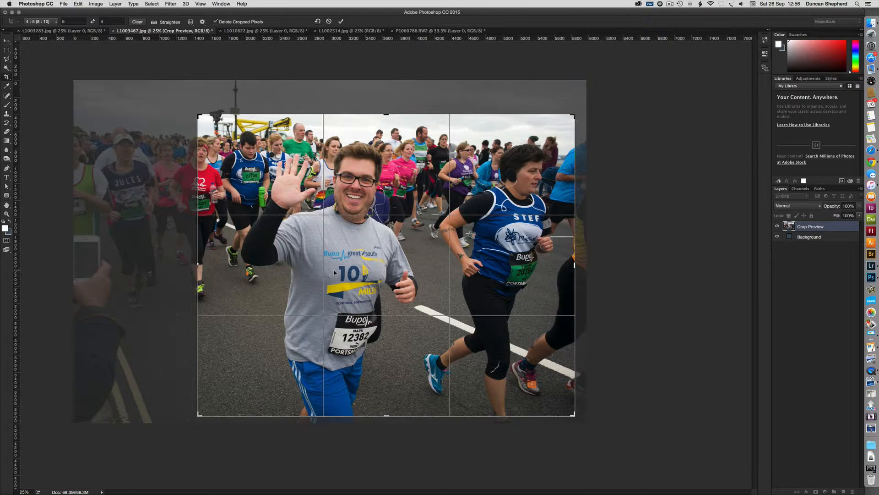
pyautogui.press('Return')
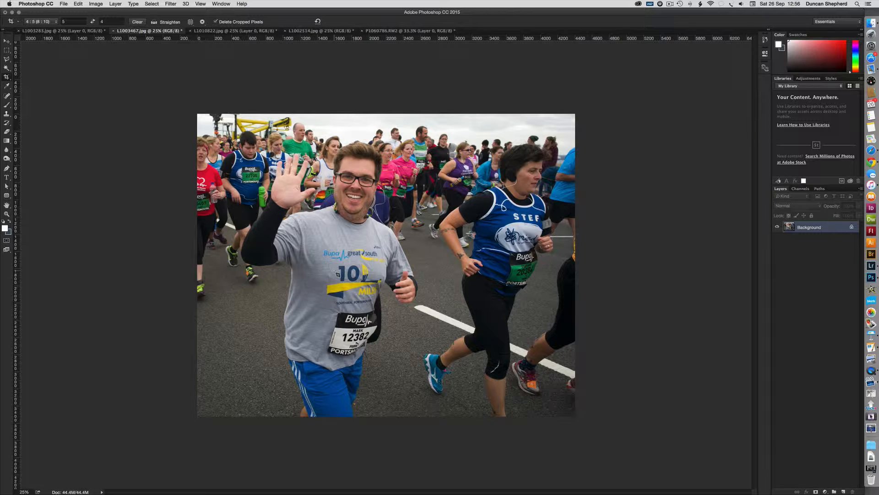
# Step: Undo the last crop and turn off Delete Cropped Pixels
pyautogui.press('super')
pyautogui.press('super+z')
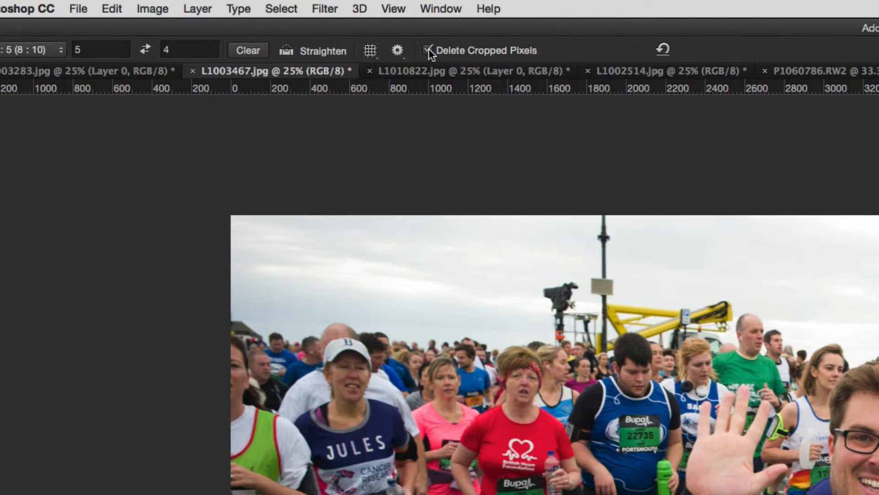
pyautogui.click(428, 49)
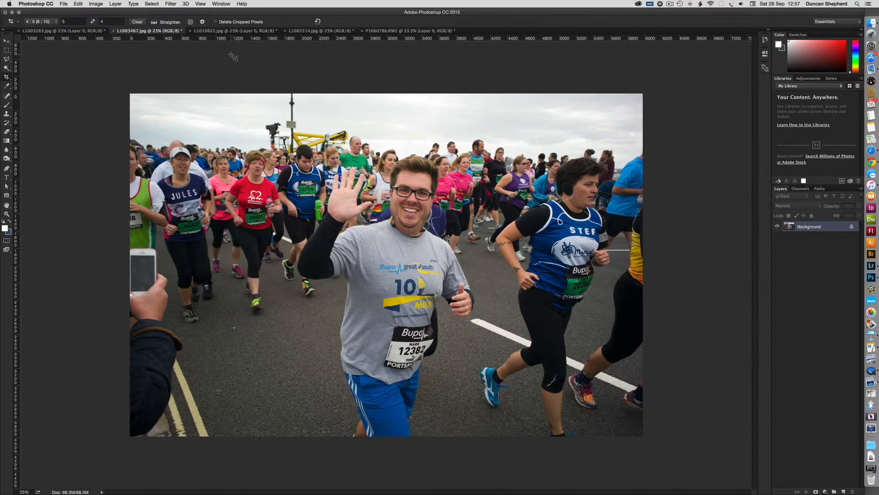
# Step: Crop the runners photo in 5 by 4 landscape around the waving man, keeping the cropped pixels
pyautogui.moveTo(211, 97); pyautogui.dragTo(564, 341)
pyautogui.moveTo(581, 385); pyautogui.dragTo(608, 416)
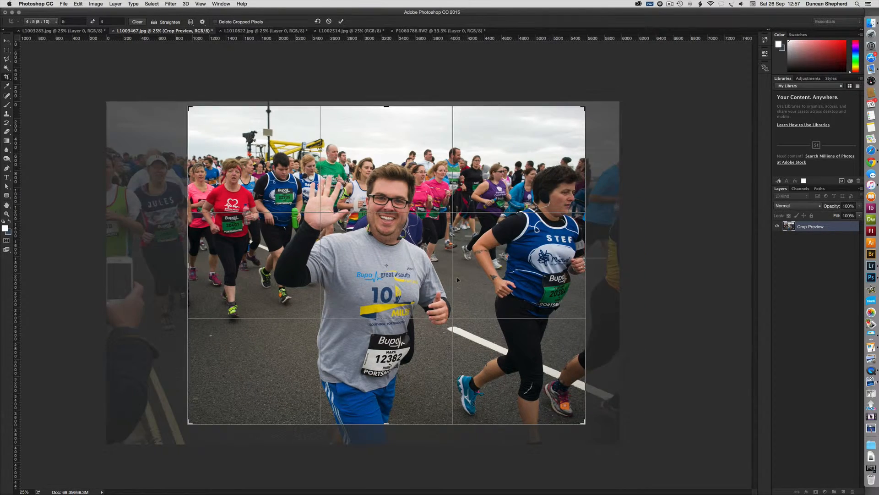
pyautogui.moveTo(422, 283); pyautogui.dragTo(402, 267)
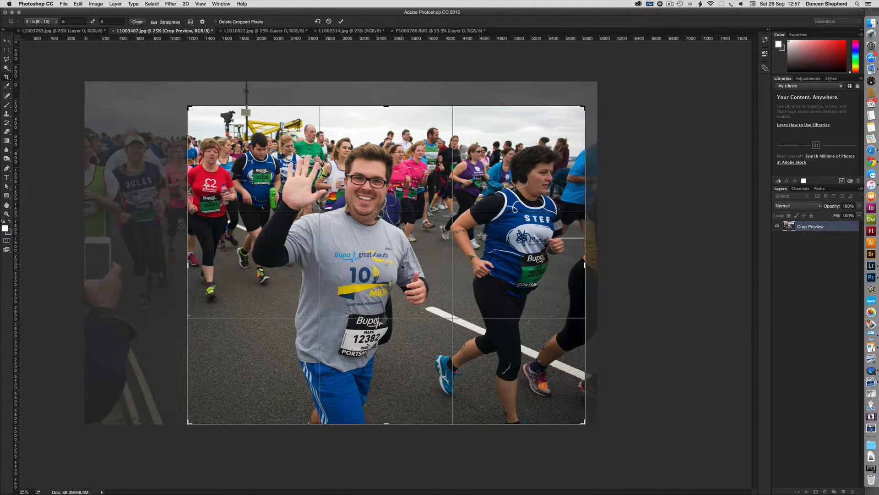
pyautogui.press('Return')
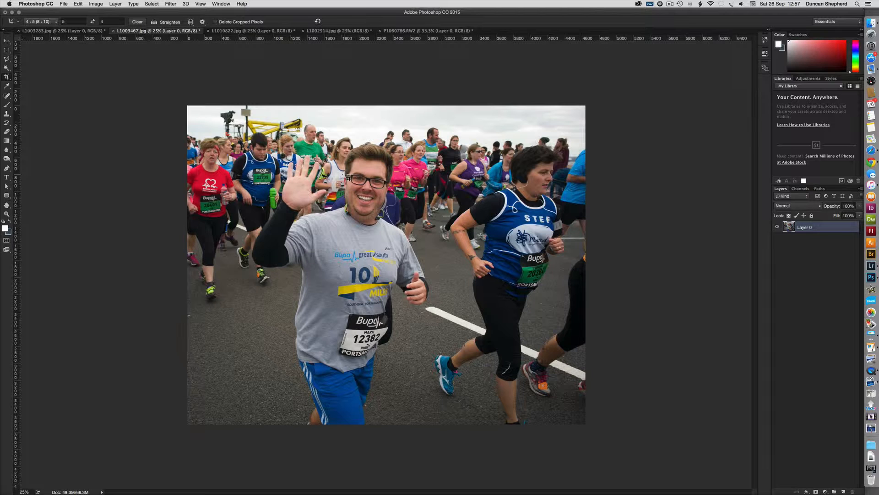
# Step: Desaturate the cropped runners photo and re-crop it with a slightly enlarged, repositioned frame
pyautogui.press('super')
pyautogui.press('shift+super+u')
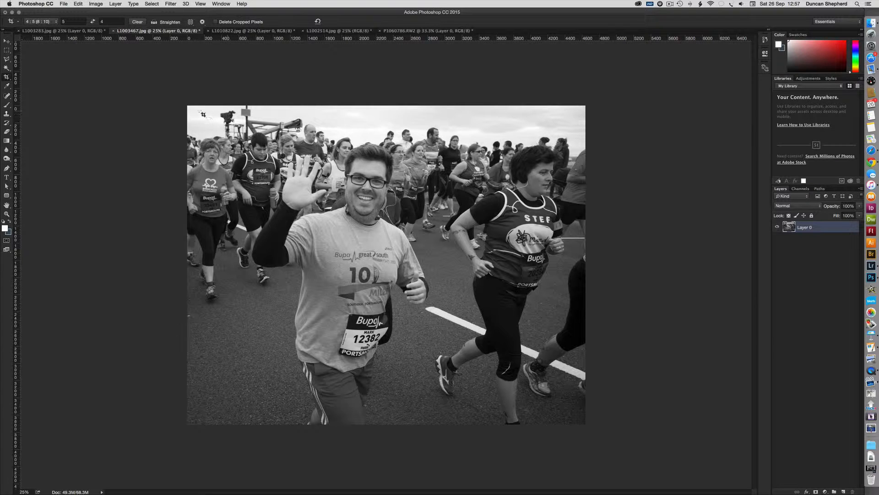
pyautogui.moveTo(186, 106); pyautogui.dragTo(672, 479)
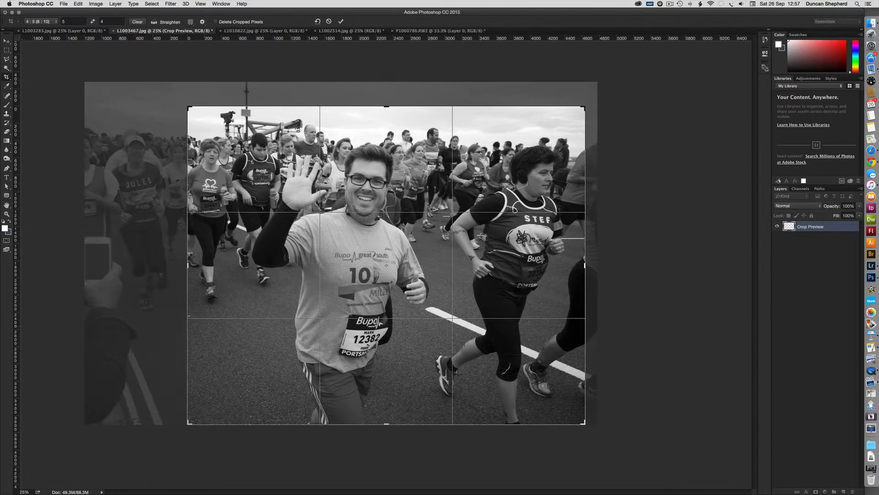
pyautogui.moveTo(322, 250); pyautogui.dragTo(342, 255)
pyautogui.moveTo(188, 108); pyautogui.dragTo(182, 103)
pyautogui.moveTo(335, 261); pyautogui.dragTo(321, 262)
pyautogui.press('Return')
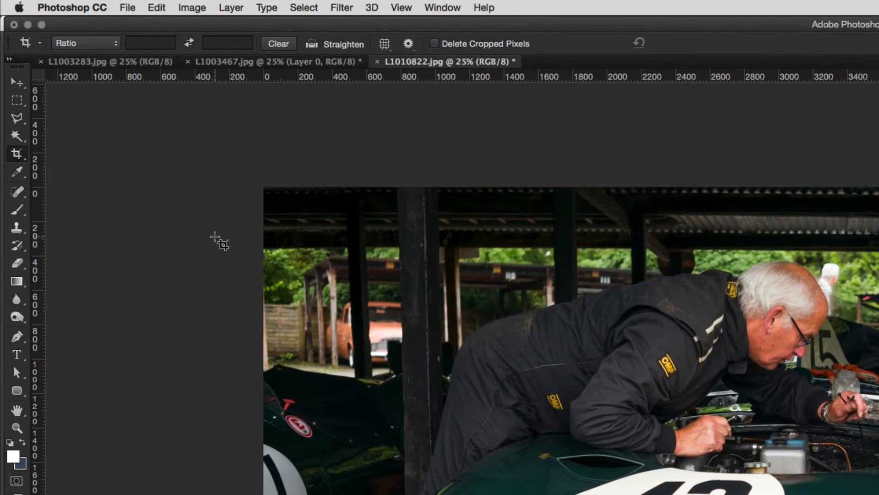
# Step: Set the crop to W x H x Resolution with 6 in width, 4.5 in height and a resolution of 300 px/in
pyautogui.click(102, 43)
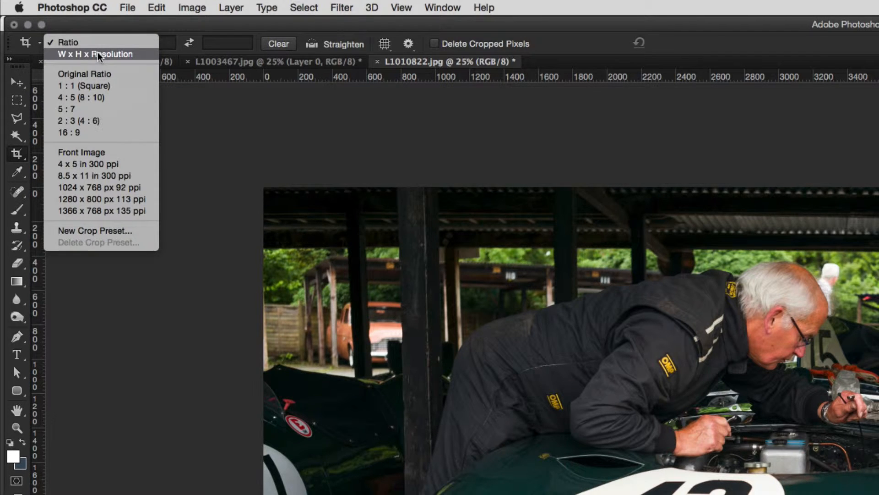
pyautogui.click(99, 55)
pyautogui.click(140, 43)
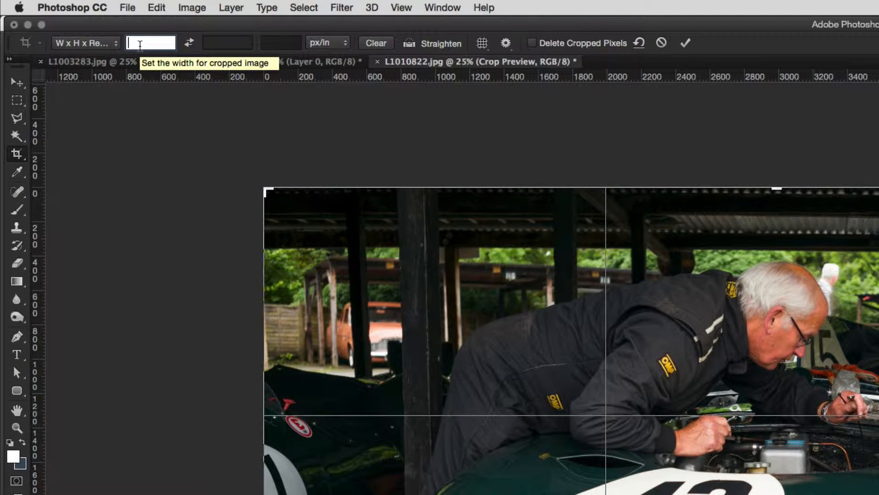
pyautogui.write('6')
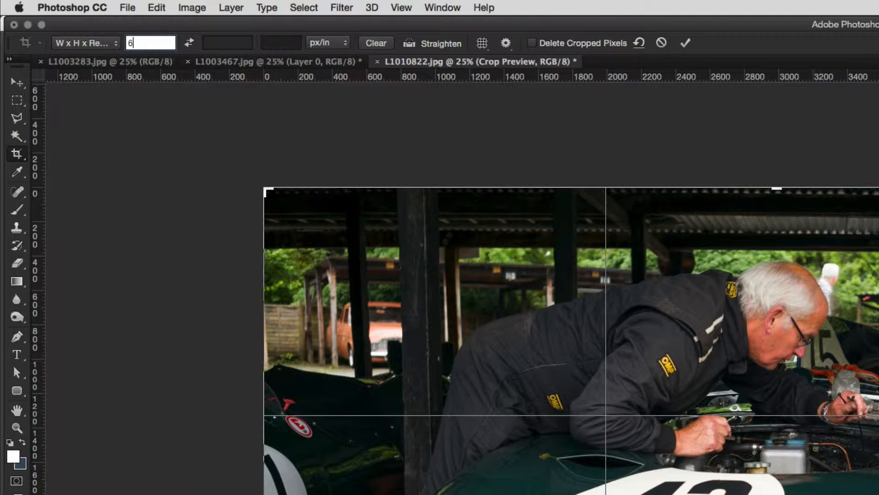
pyautogui.write(' in')
pyautogui.press('Tab')
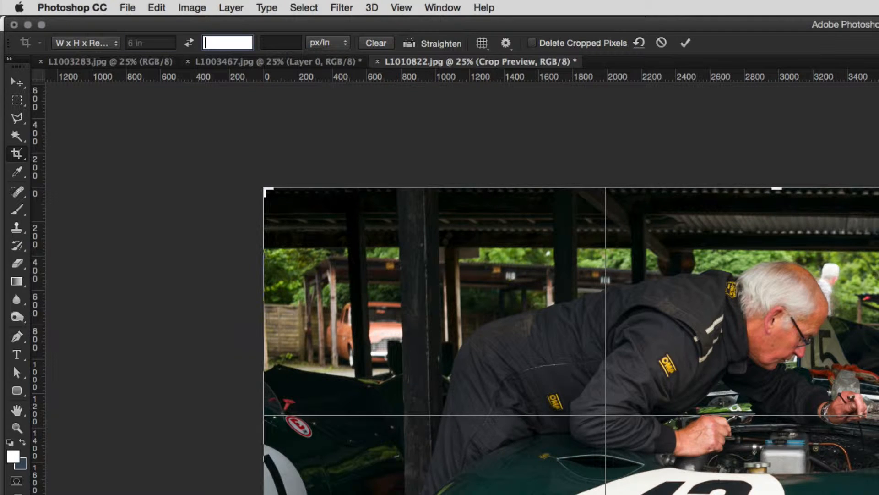
pyautogui.write('4.')
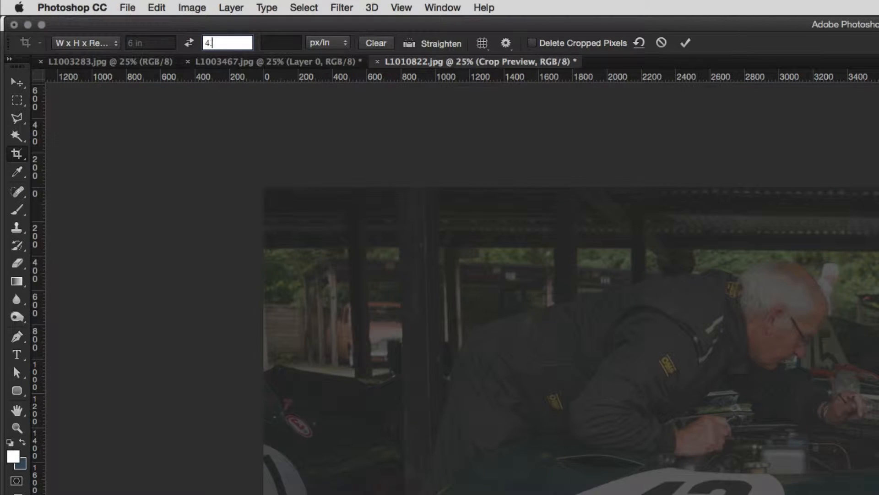
pyautogui.write('5in')
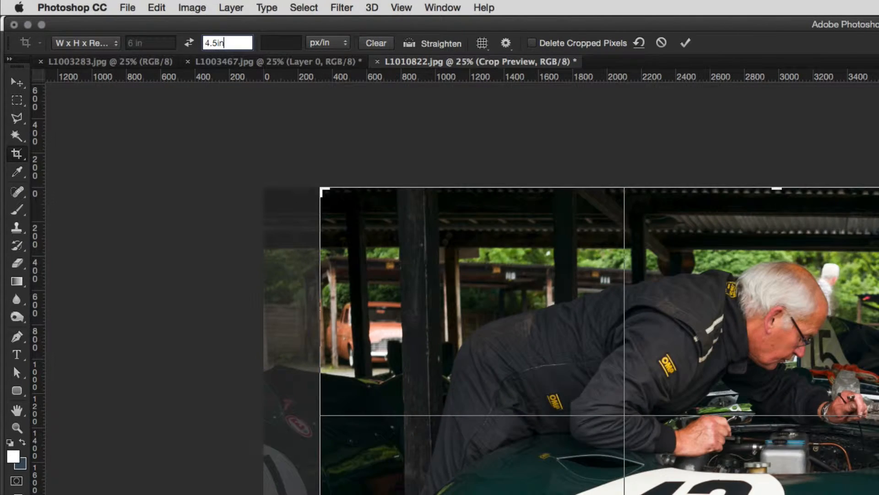
pyautogui.press('Tab')
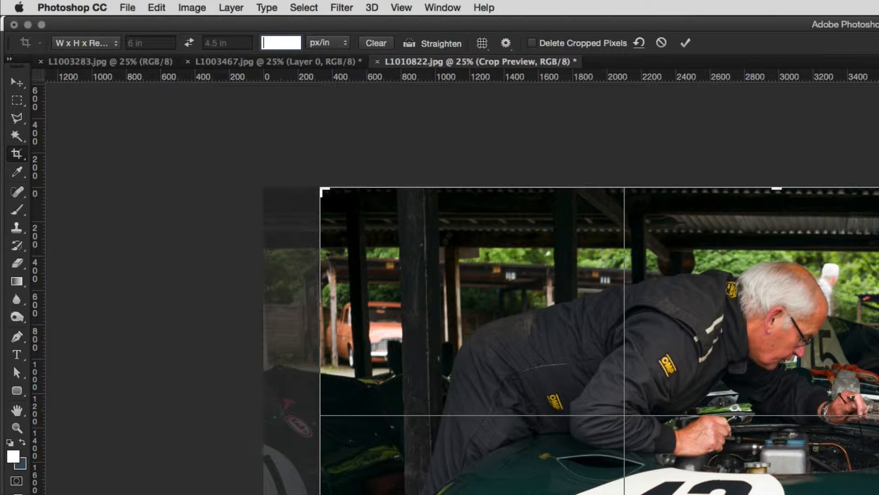
pyautogui.write('300')
pyautogui.click(339, 42)
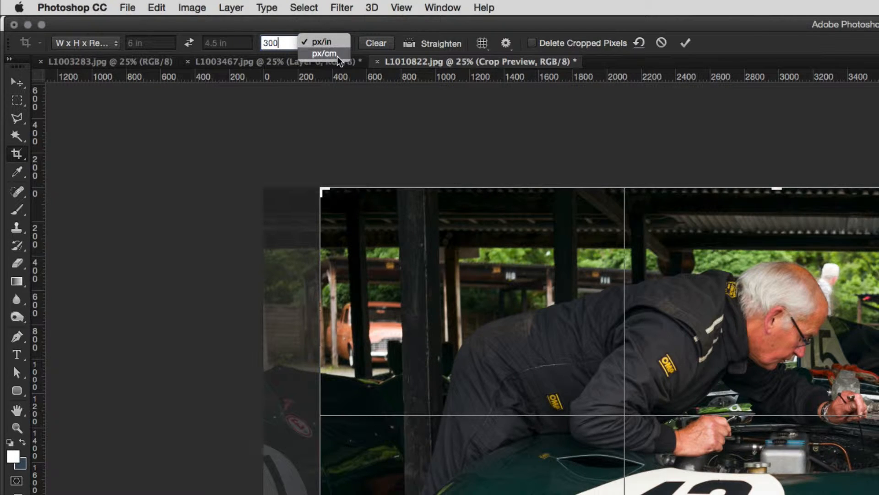
pyautogui.click(339, 46)
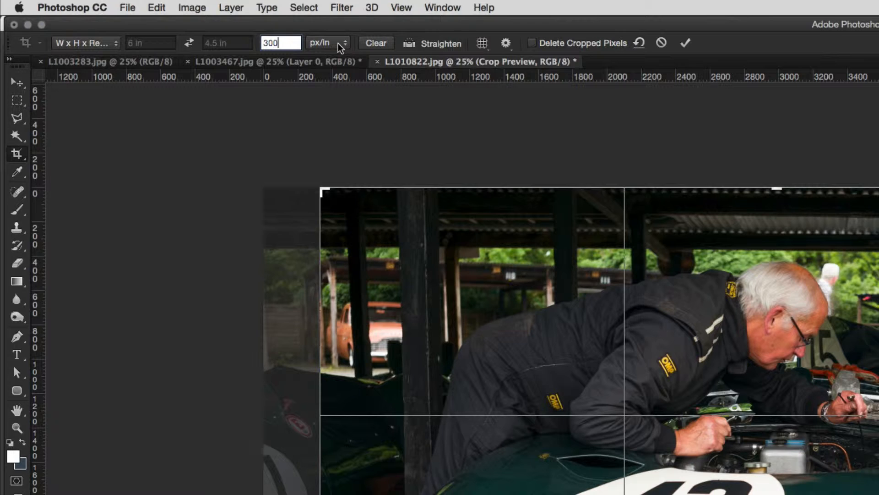
# Step: Clear the crop dimensions and set the crop size to 800 px wide by 600 px high, without a resolution
pyautogui.click(380, 44)
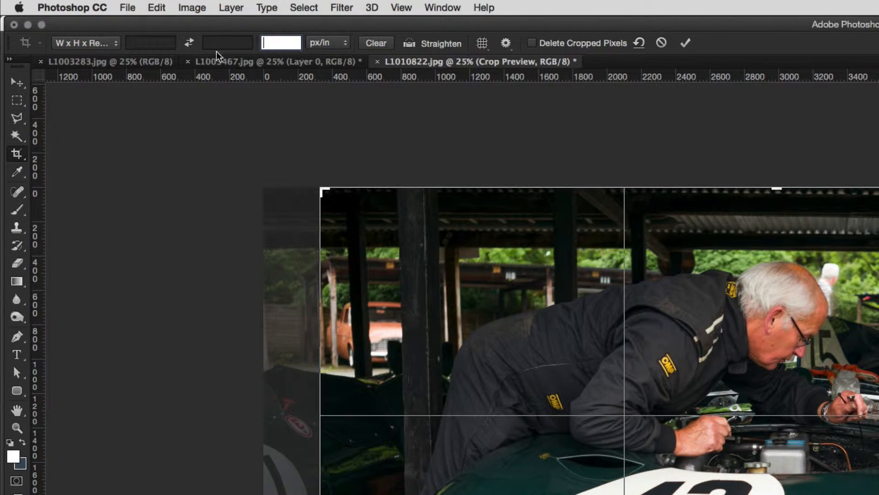
pyautogui.click(150, 44)
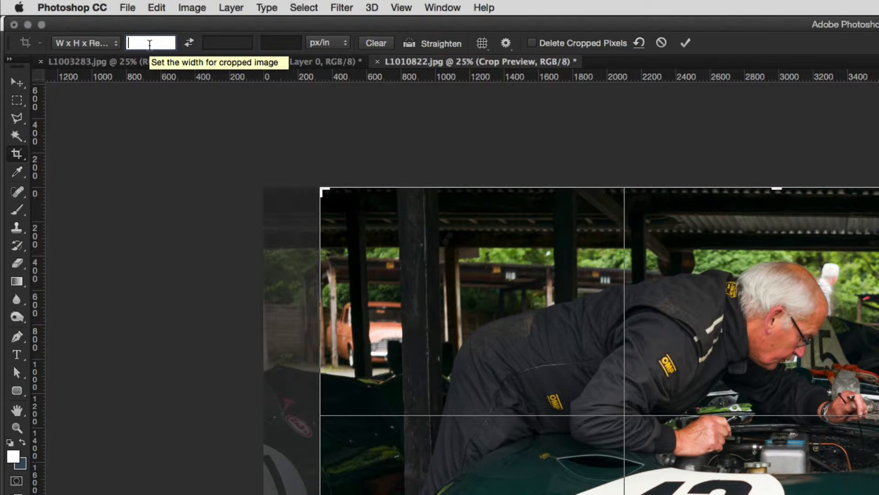
pyautogui.write('8')
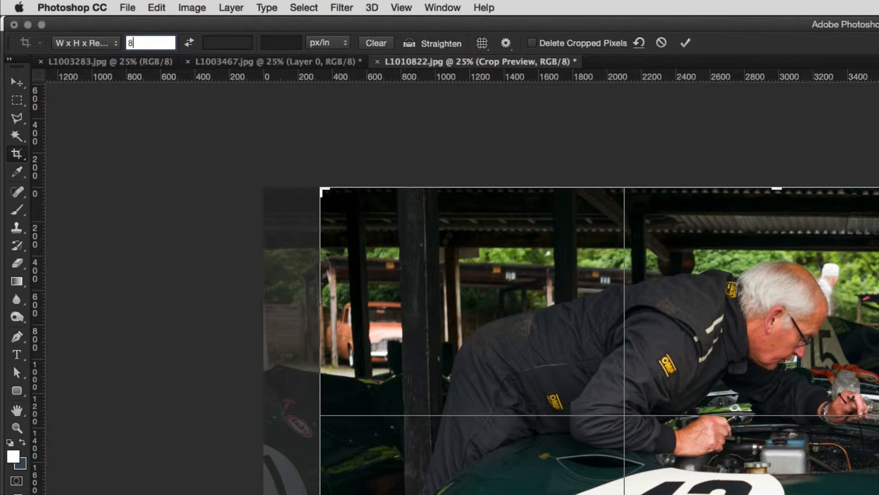
pyautogui.write('00px')
pyautogui.press('Tab')
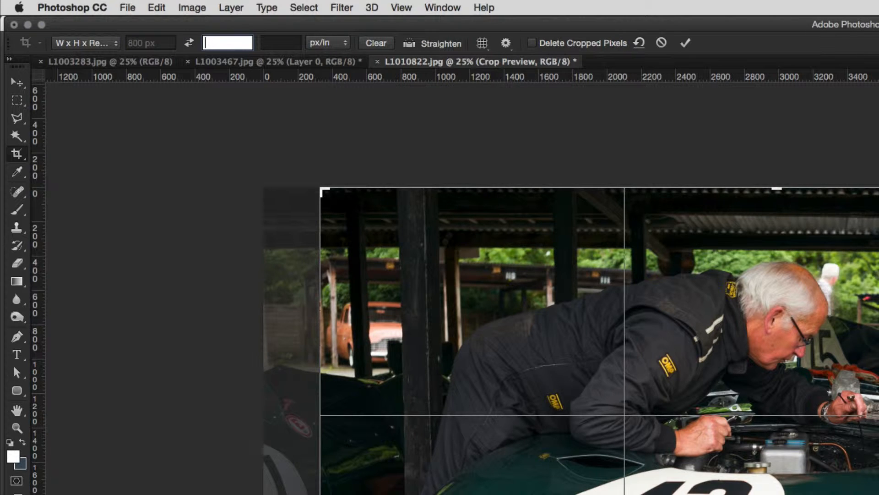
pyautogui.write('600px')
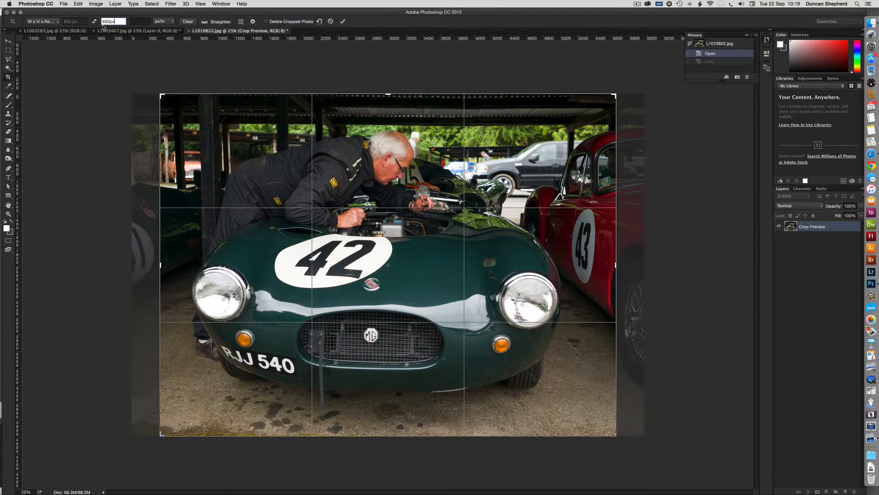
# Step: Tighten and reposition the crop frame around the green number 42 car, apply the crop, and check its dimensions in Image Size
pyautogui.moveTo(616, 94); pyautogui.dragTo(600, 107)
pyautogui.moveTo(376, 298)
pyautogui.mouseDown()
pyautogui.moveTo(366, 304)
pyautogui.moveTo(370, 296)
pyautogui.mouseUp()
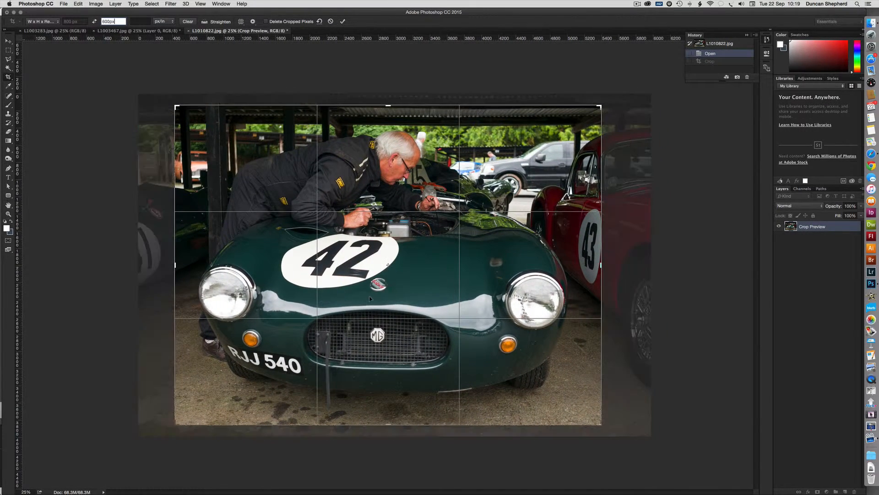
pyautogui.click(343, 22)
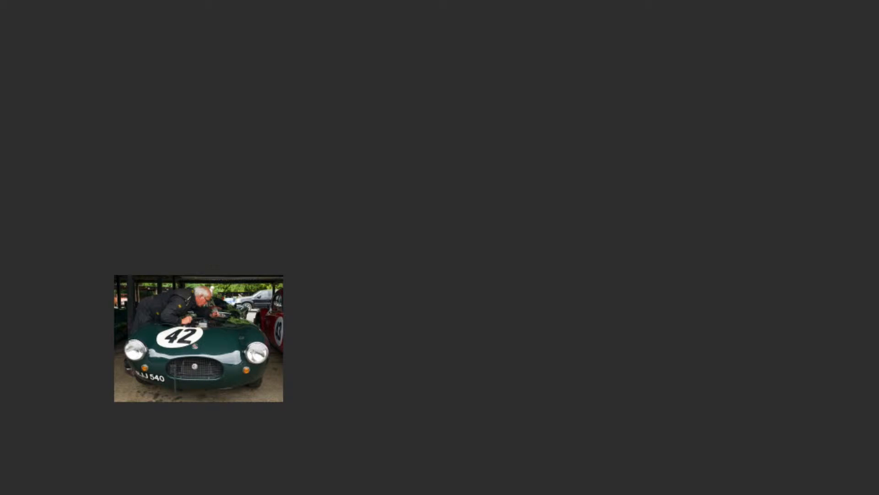
pyautogui.press('super+alt+i')
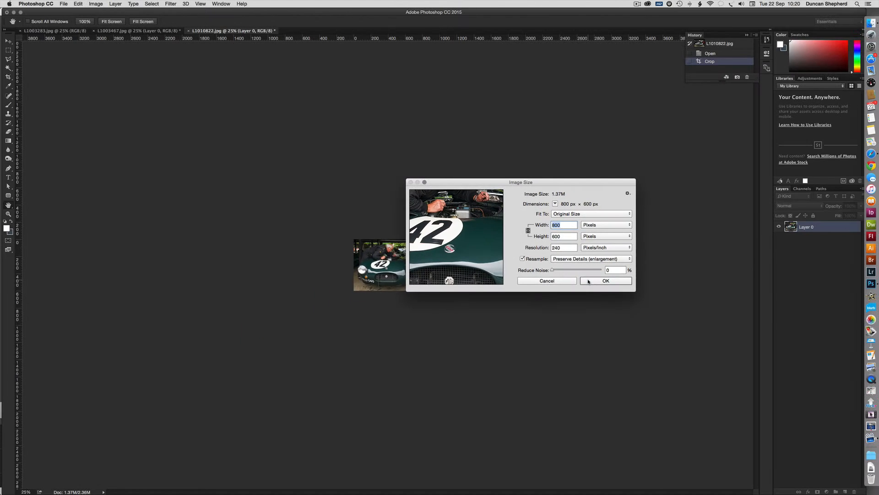
pyautogui.click(589, 280)
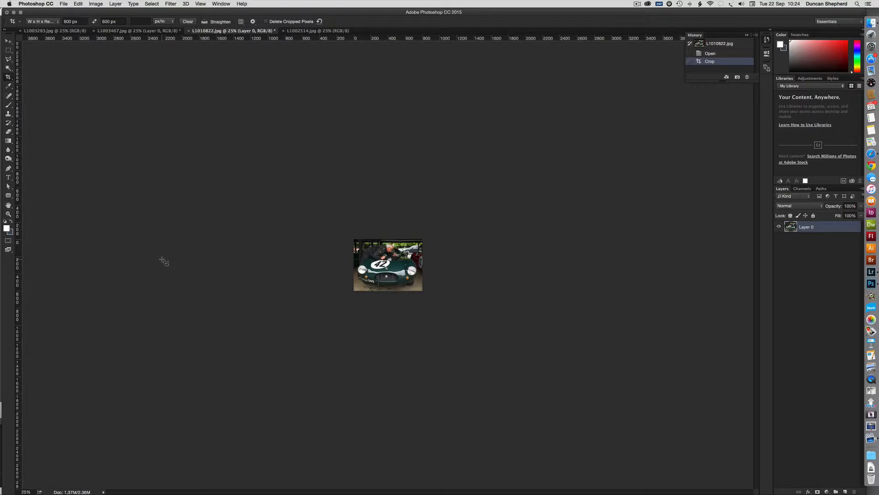
# Step: Save the current 800 x 600 px crop size as a new crop preset named "My Web Gallery Landscape"
pyautogui.click(54, 22)
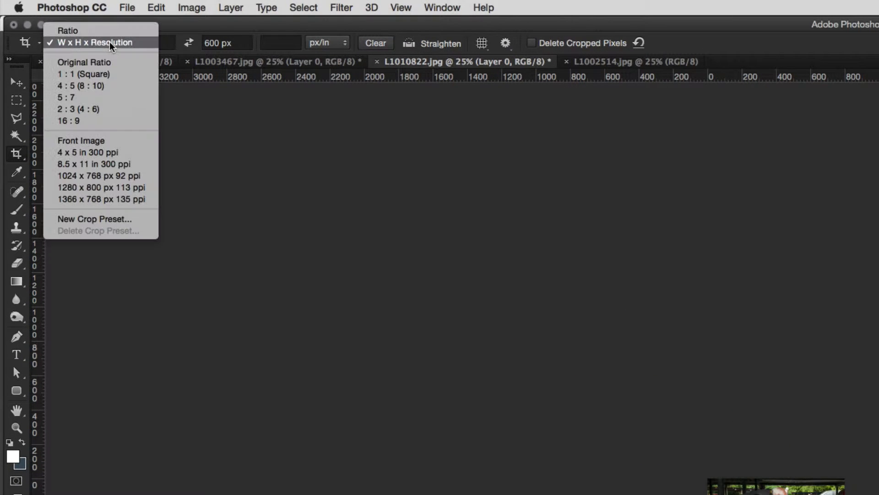
pyautogui.click(94, 219)
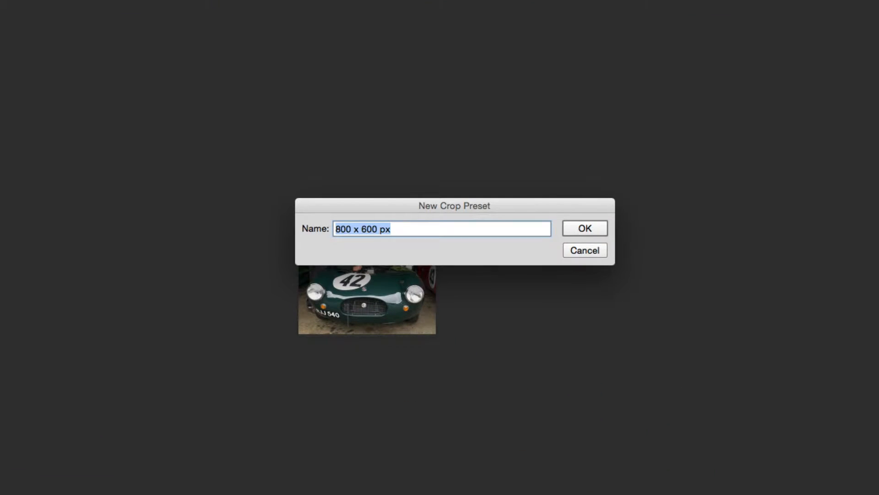
pyautogui.write('My')
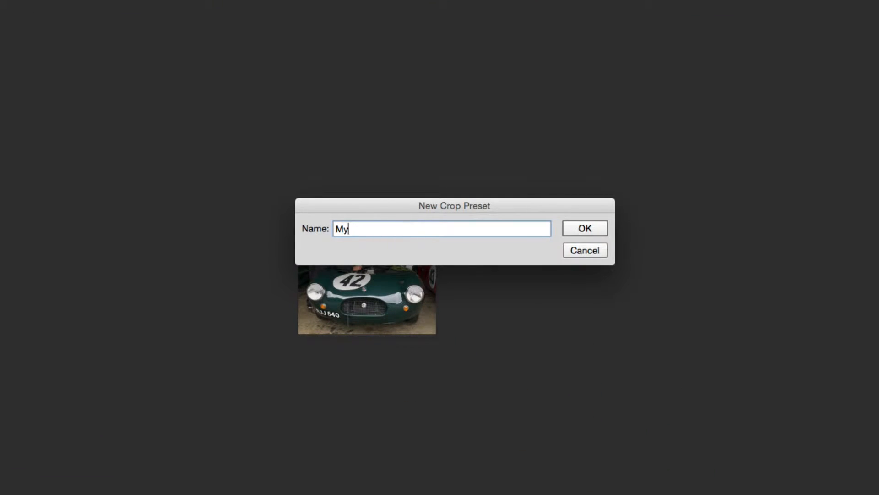
pyautogui.write(' Web Gallery Landscape')
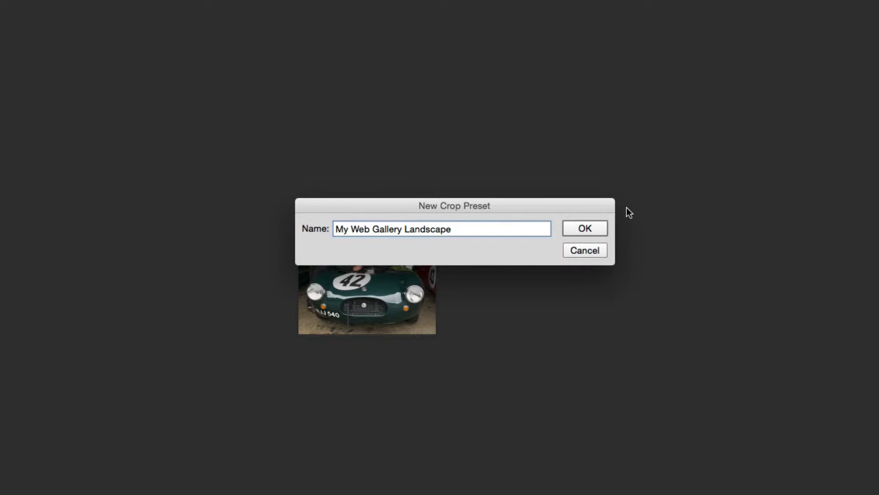
pyautogui.click(582, 228)
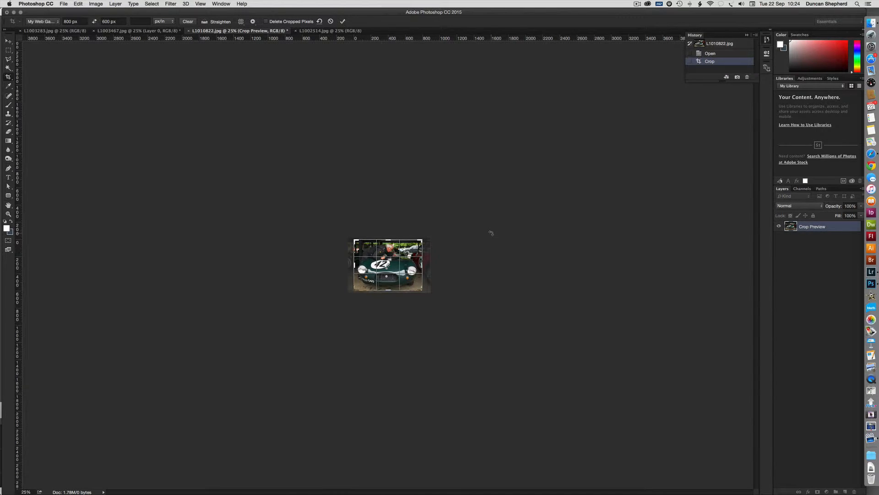
pyautogui.press('Return')
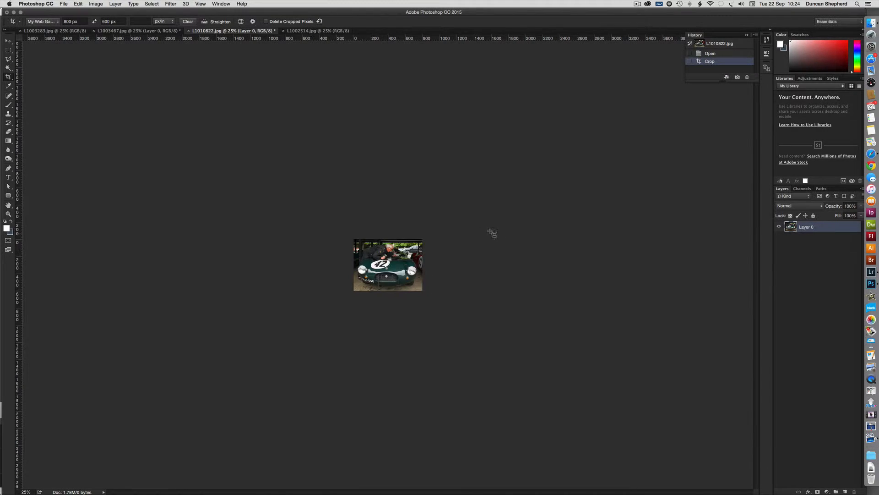
# Step: Crop the motorcycle photo L1002514.jpg with the new preset, using a slightly tightened frame around the group
pyautogui.click(312, 31)
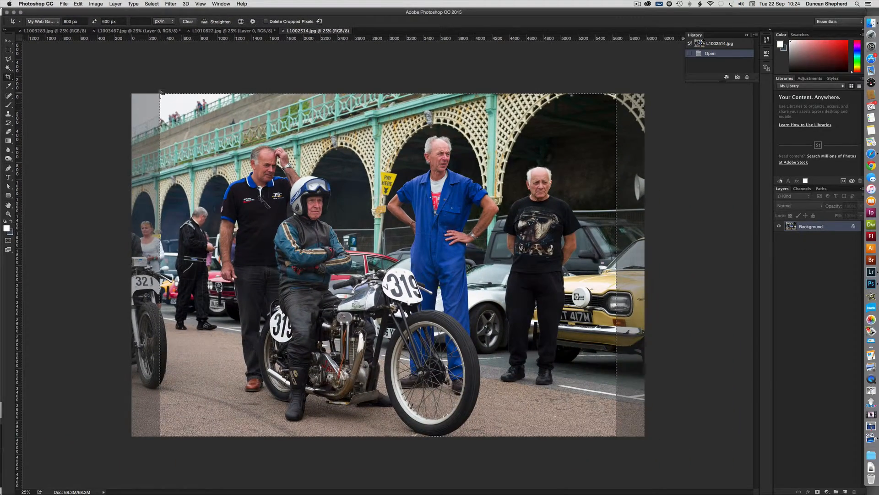
pyautogui.moveTo(160, 95)
pyautogui.mouseDown()
pyautogui.moveTo(180, 108)
pyautogui.moveTo(170, 101)
pyautogui.mouseUp()
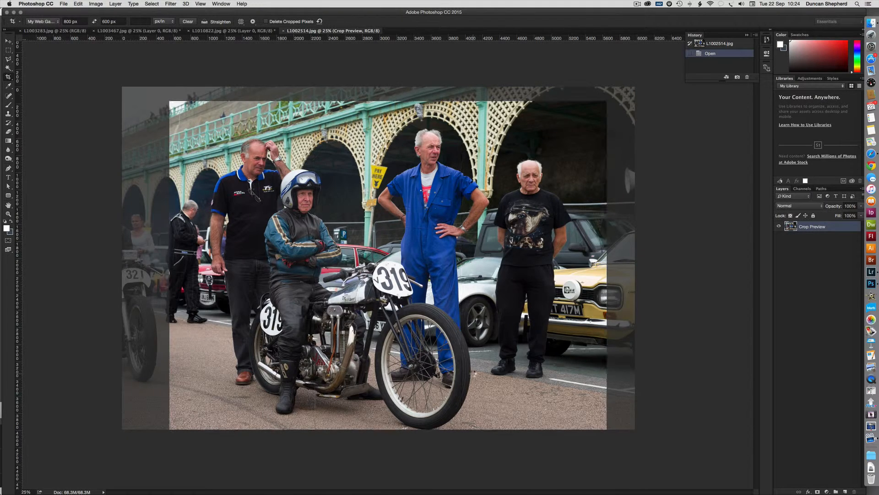
pyautogui.press('Return')
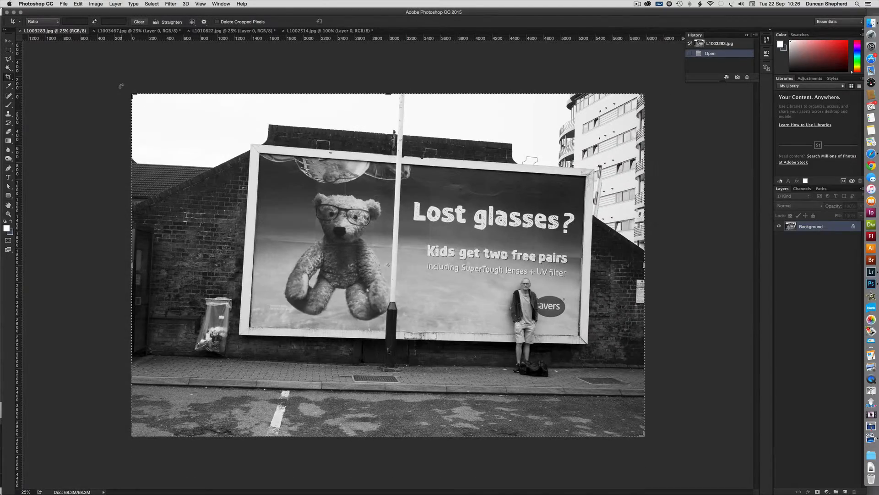
# Step: Try levelling the billboard photo L1003283.jpg by rotating it freehand within the crop frame
pyautogui.moveTo(174, 75); pyautogui.dragTo(104, 98)
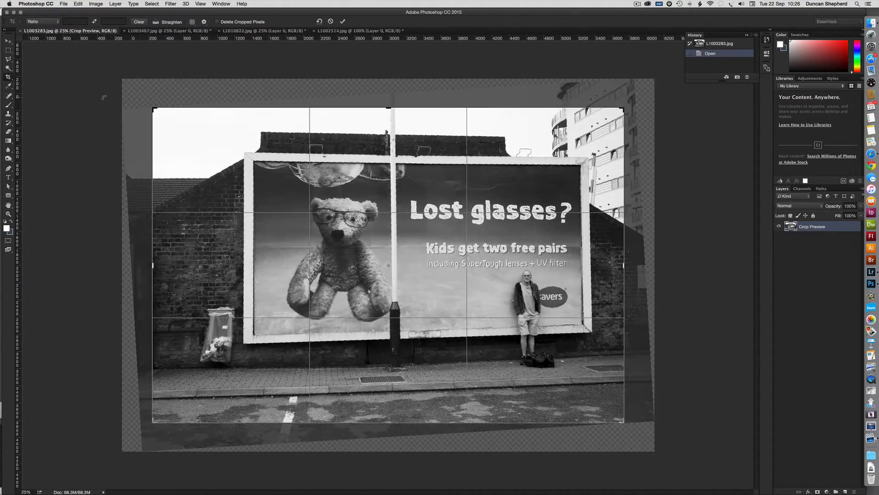
pyautogui.press('Return')
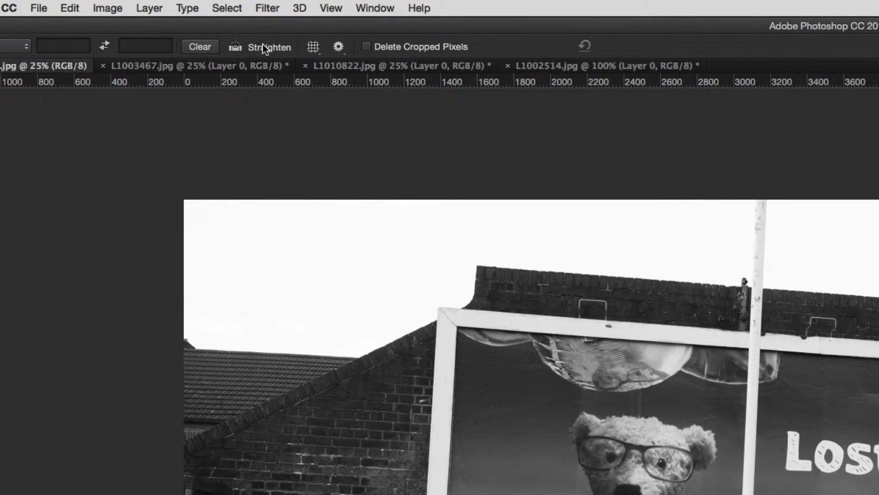
# Step: Straighten the billboard photo along the white pole with the Straighten tool and apply the crop
pyautogui.click(238, 48)
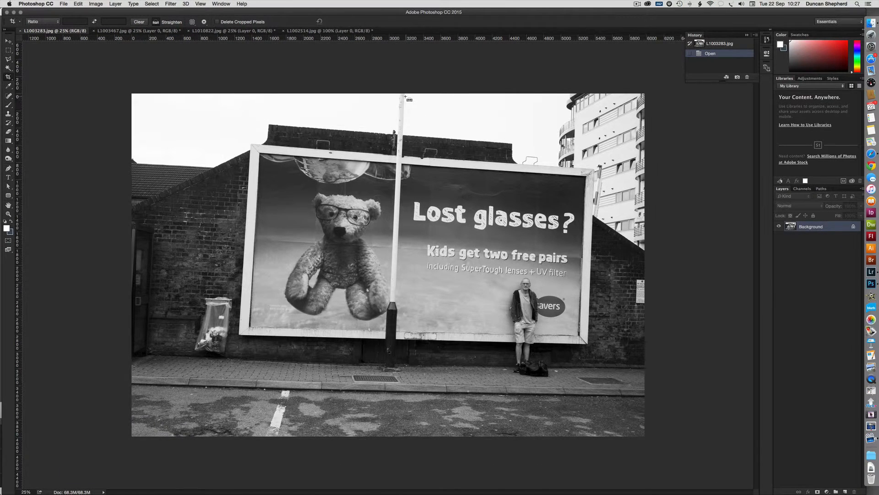
pyautogui.moveTo(402, 96); pyautogui.dragTo(391, 415)
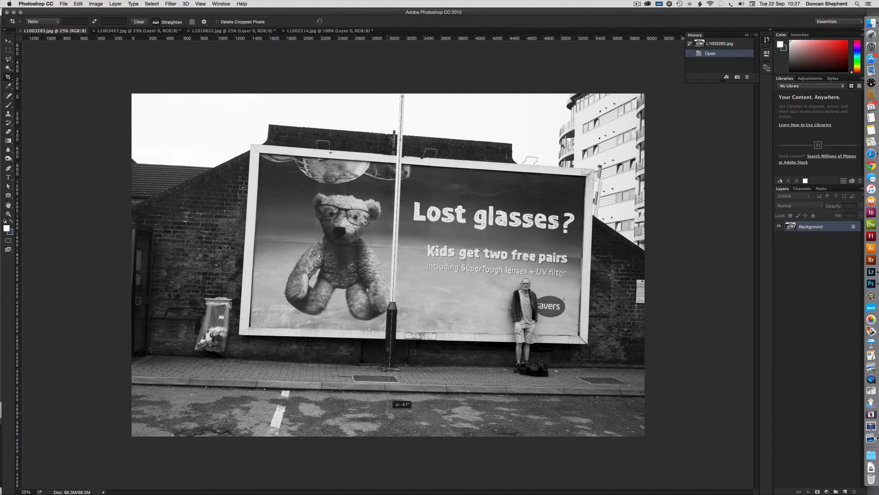
pyautogui.moveTo(391, 415); pyautogui.dragTo(390, 415)
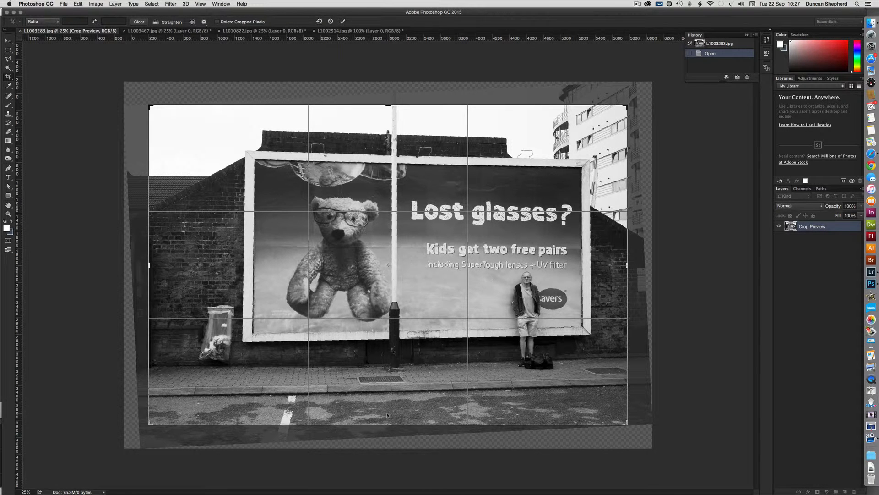
pyautogui.press('Return')
pyautogui.press('Return')
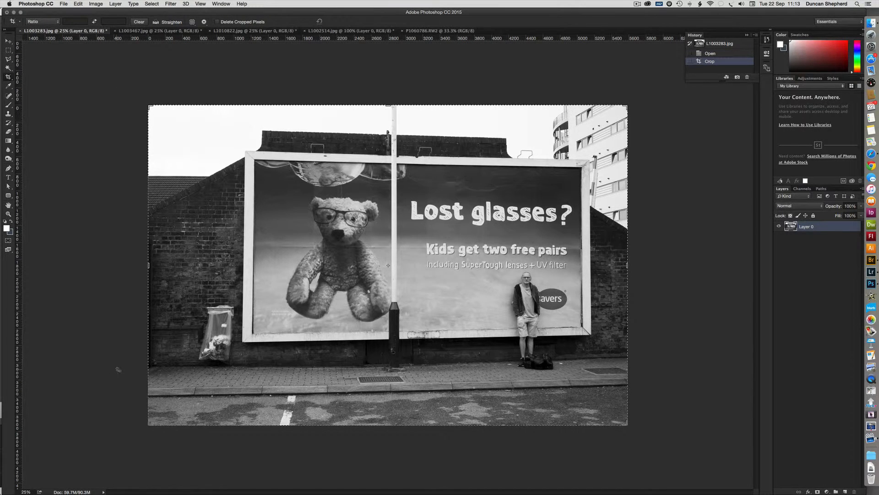
# Step: Straighten the seascape photo P1060786.RW2 along its horizon with the Straighten tool and apply the crop
pyautogui.click(437, 32)
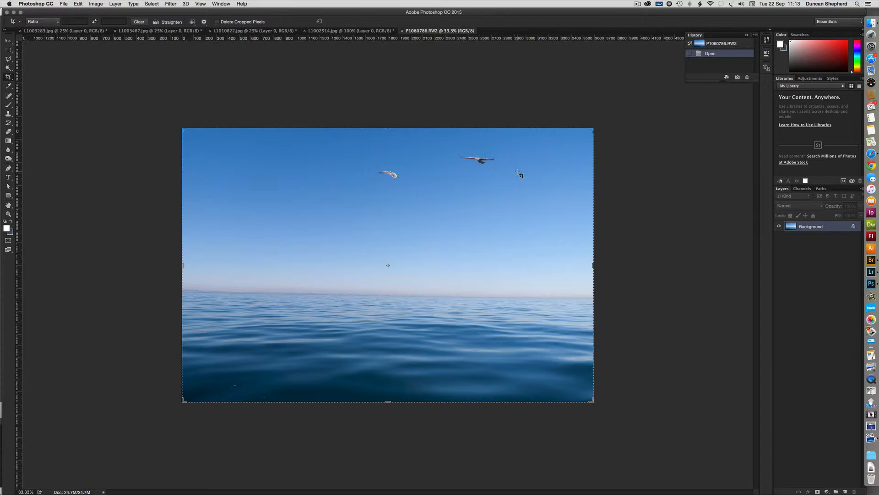
pyautogui.click(157, 22)
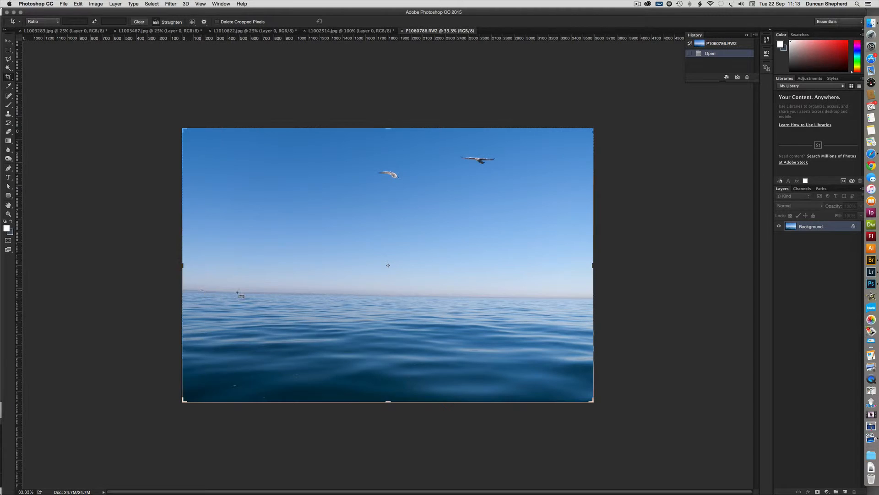
pyautogui.moveTo(237, 293); pyautogui.dragTo(570, 298)
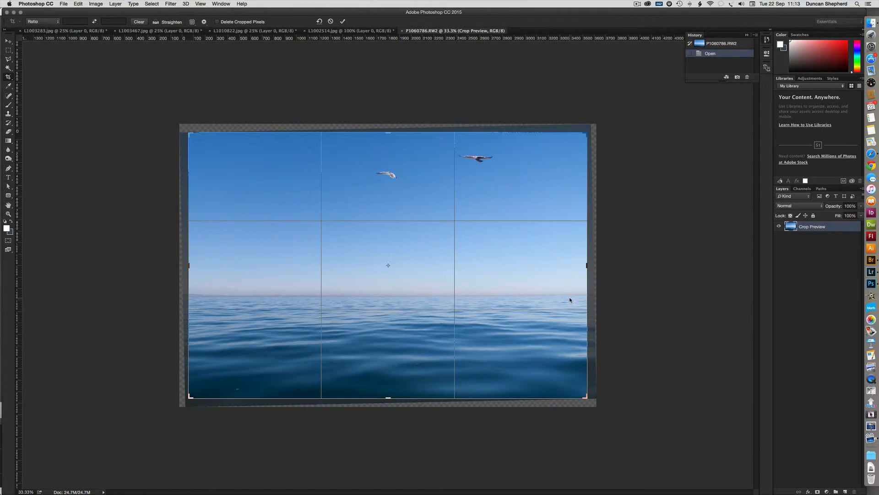
pyautogui.press('Return')
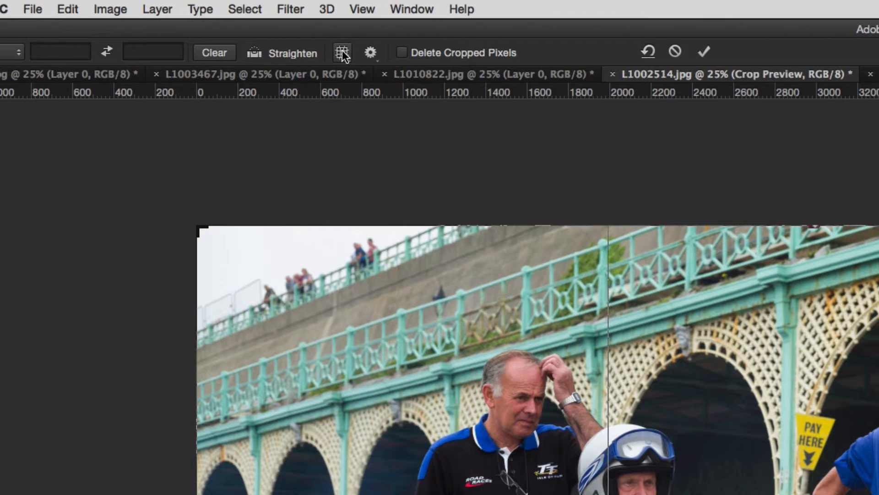
# Step: Try the Grid, Golden Ratio and Golden Spiral crop overlays on the motorcycle photo, and return to Rule of Thirds
pyautogui.click(342, 51)
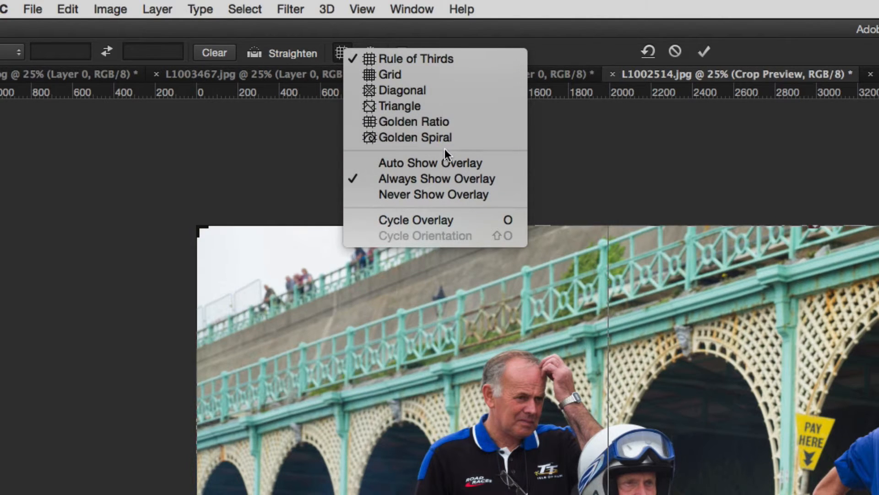
pyautogui.click(427, 67)
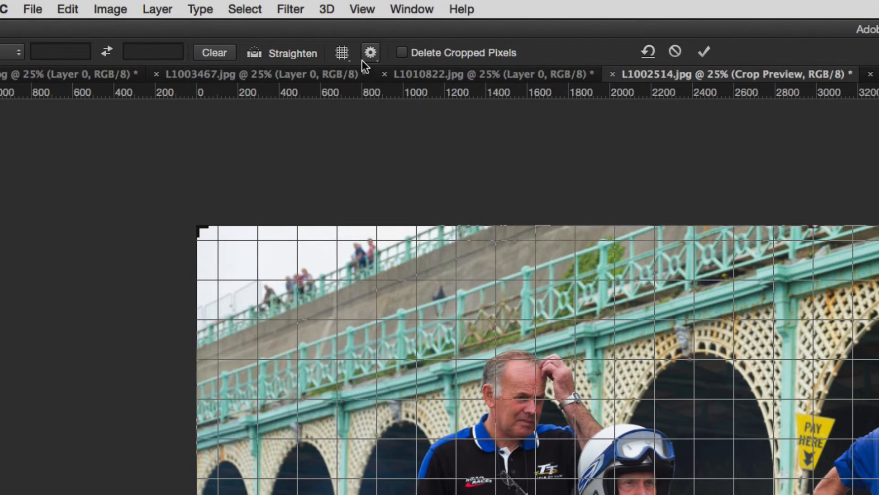
pyautogui.click(344, 55)
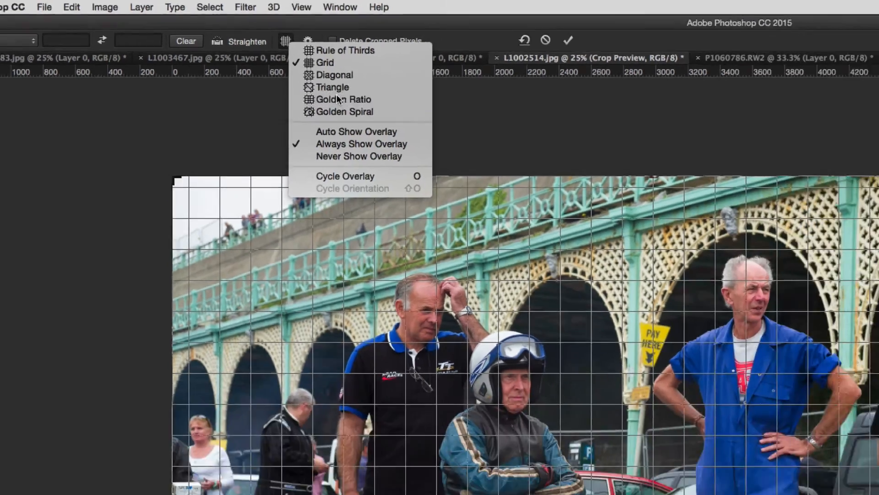
pyautogui.click(407, 127)
pyautogui.click(342, 52)
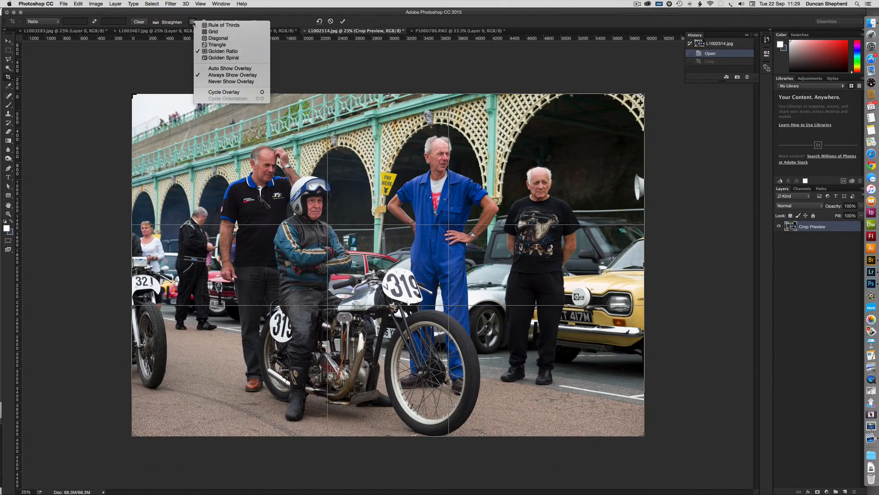
pyautogui.click(213, 58)
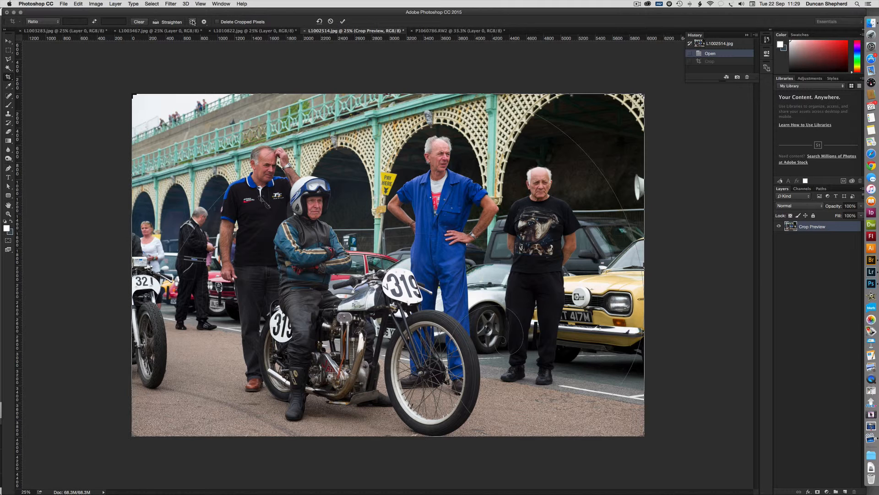
pyautogui.click(192, 22)
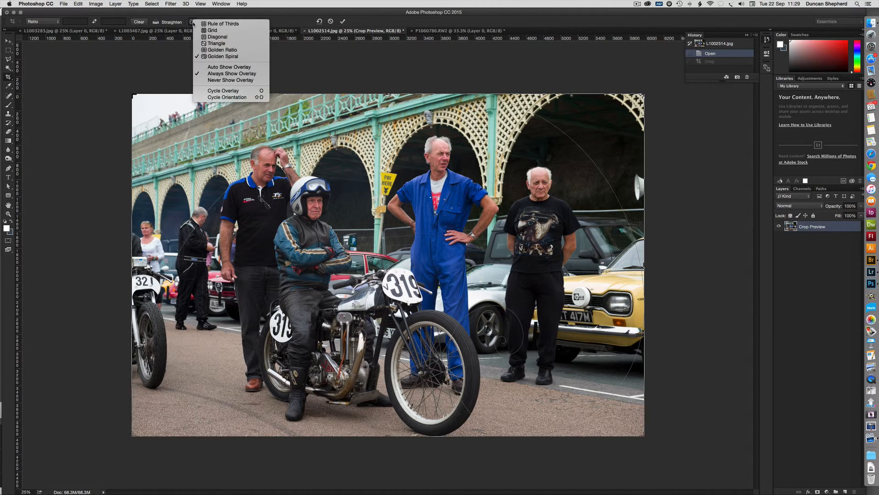
pyautogui.click(238, 64)
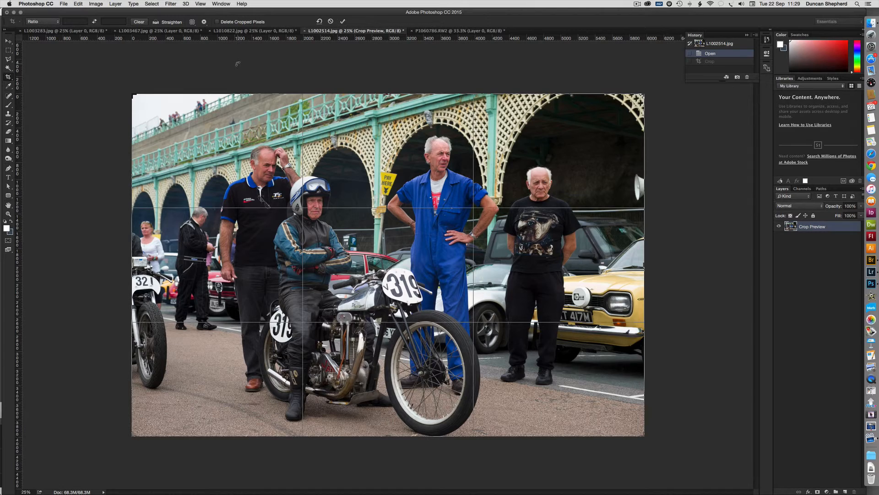